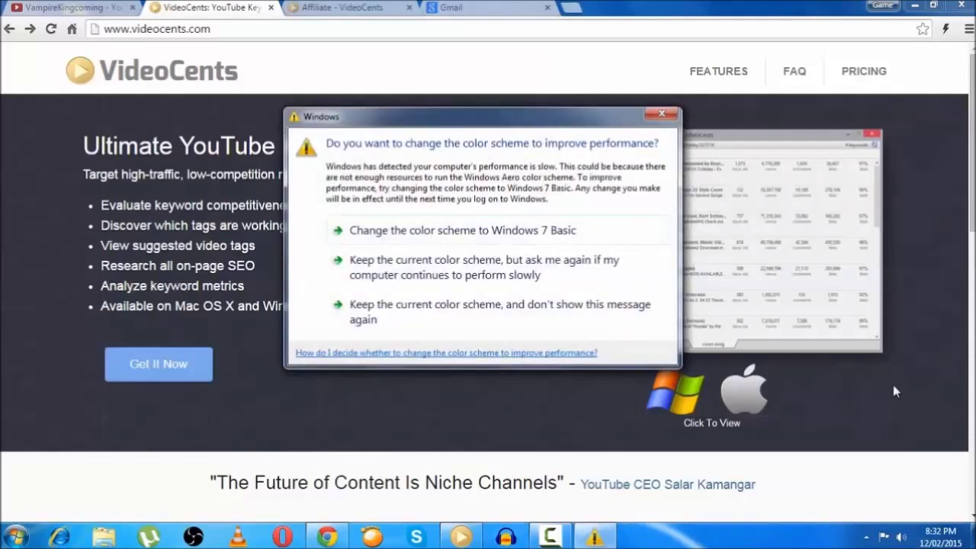
- Dismiss the Windows colour-scheme prompt to reveal the VideoCents homepage and its feature overview
{"action": "left_click", "coordinate": [661, 115]}
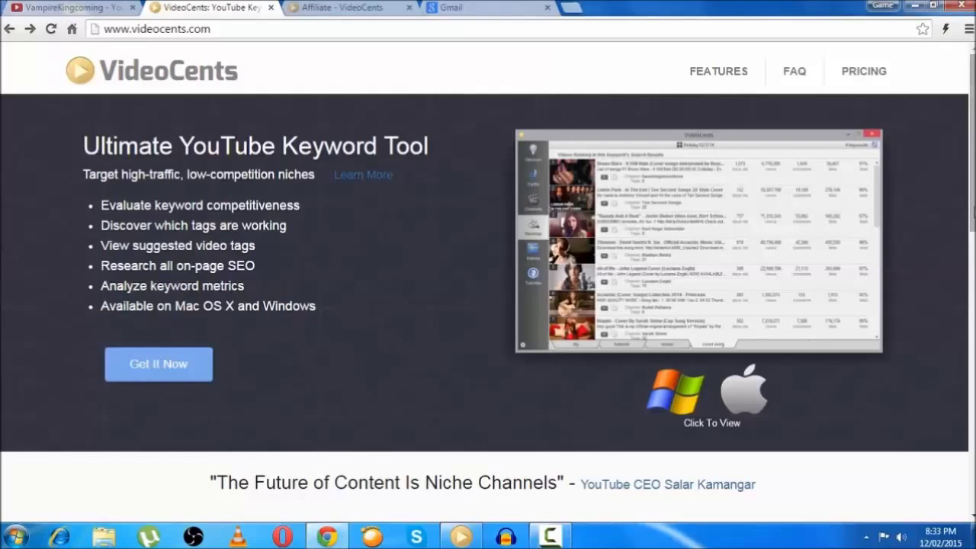
{"action": "left_click_drag", "start_coordinate": [972, 202], "coordinate": [972, 312]}
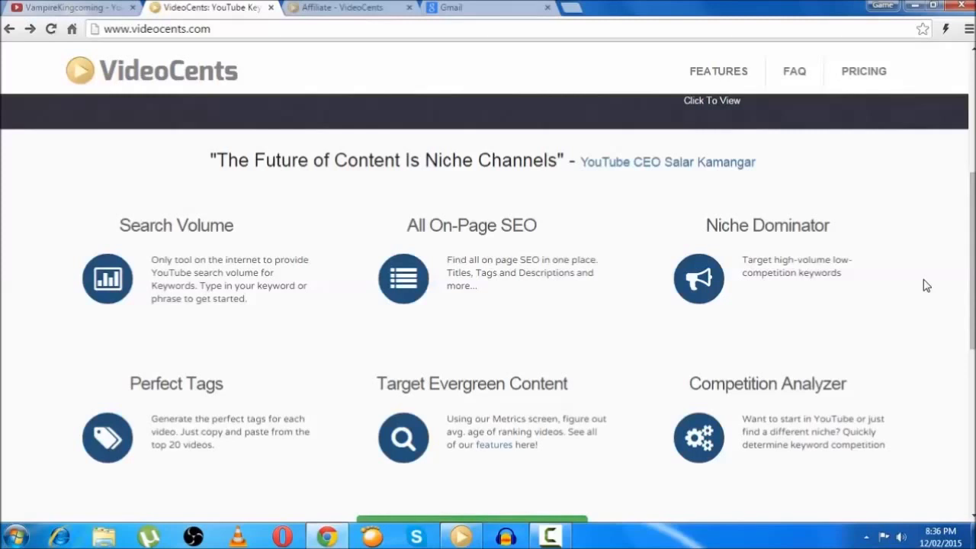
- Launch the VideoCents desktop app, landing on Discover Related Keywords for Untitled Campaign 2
{"action": "left_click", "coordinate": [460, 537]}
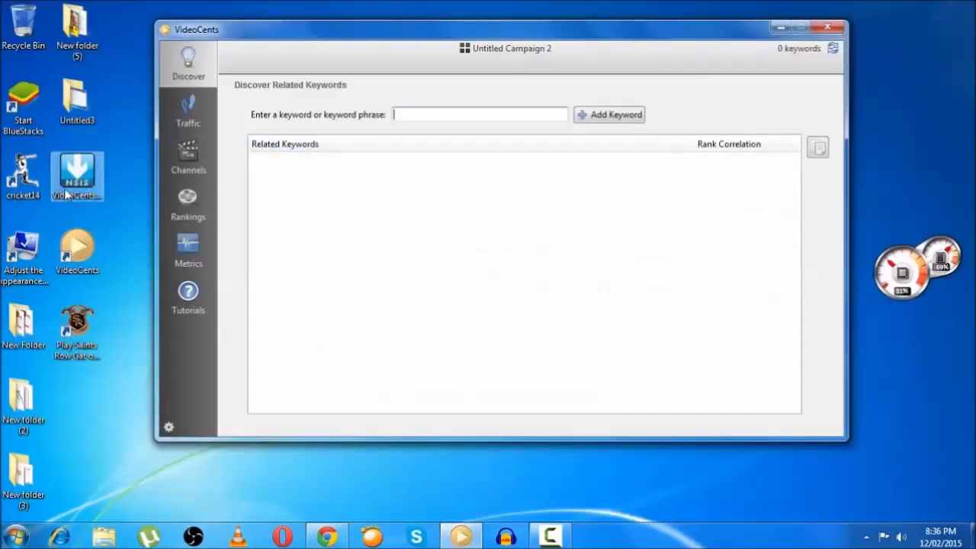
- Start a new VideoCents campaign, replacing the default name with 'seo'
{"action": "left_click", "coordinate": [77, 173]}
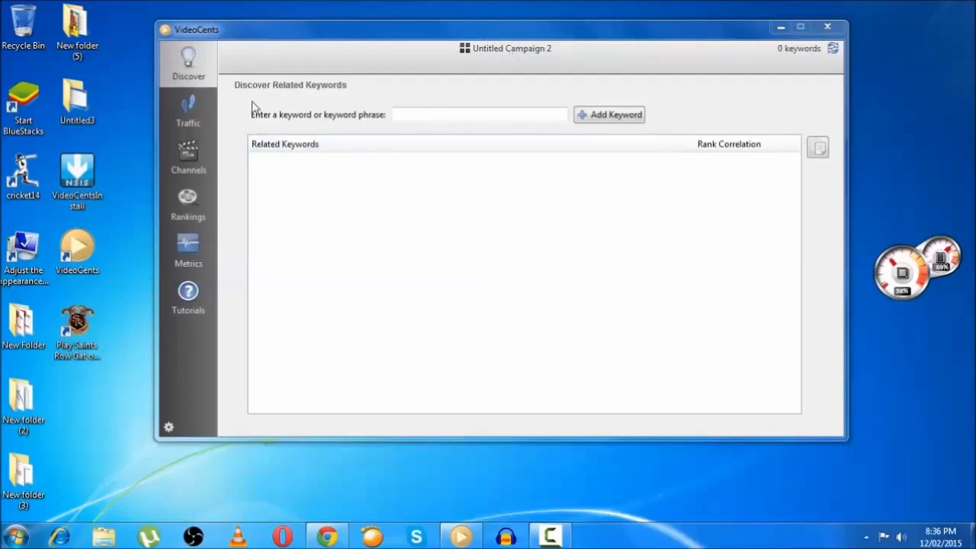
{"action": "left_click", "coordinate": [490, 51]}
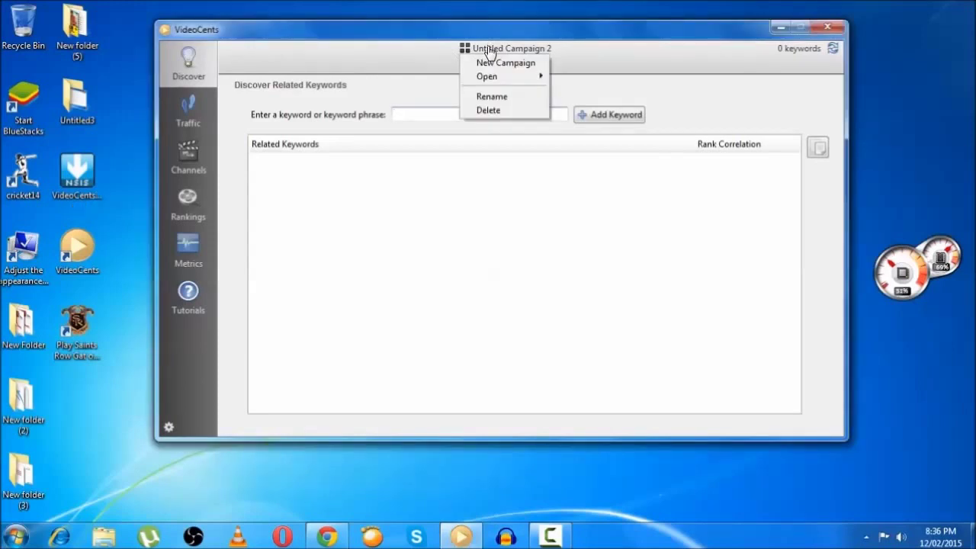
{"action": "left_click", "coordinate": [491, 61]}
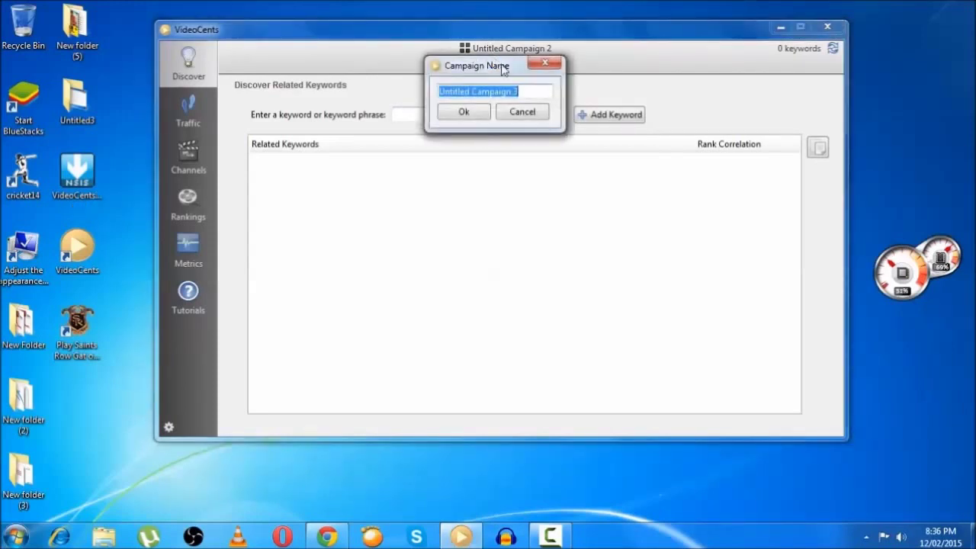
{"action": "key", "text": "BackSpace"}
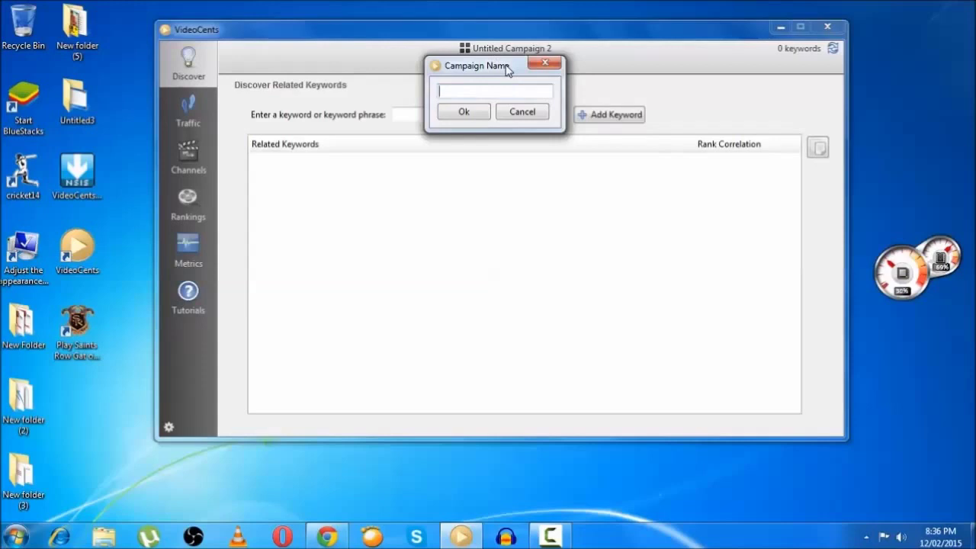
{"action": "type", "text": "se"}
{"action": "type", "text": "o"}
{"action": "left_click", "coordinate": [458, 115]}
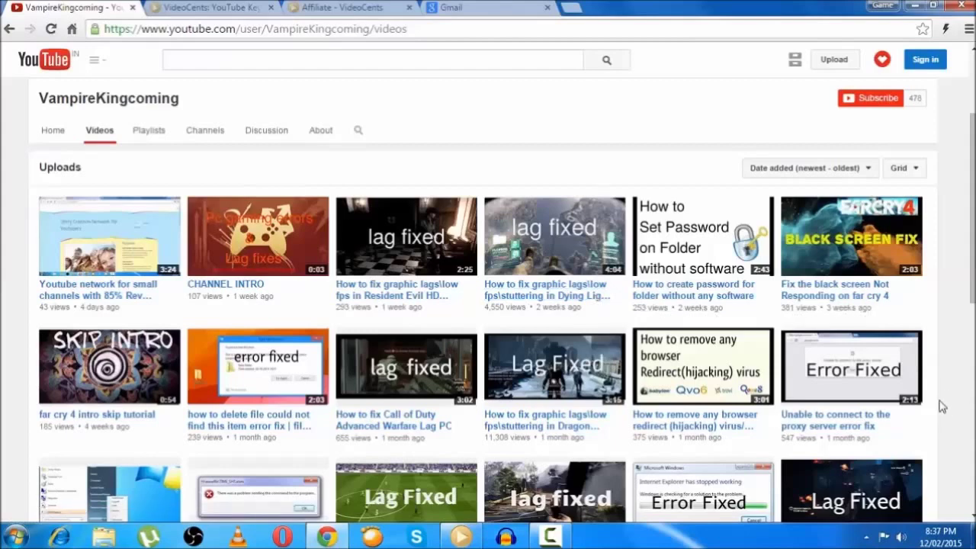
- Add 'dying light' as a keyword, scroll its related keywords, and enter 'dying light lag'
{"action": "left_click", "coordinate": [464, 537]}
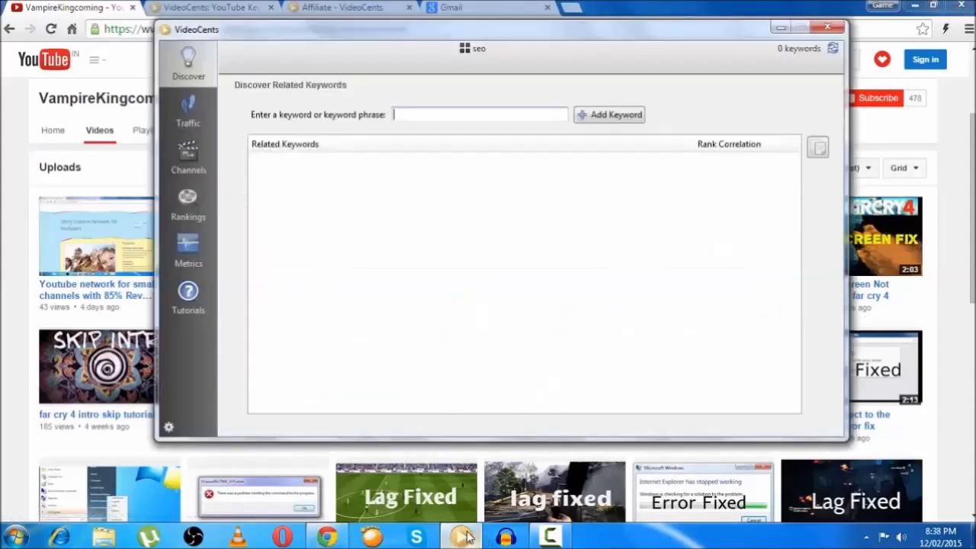
{"action": "type", "text": "dy"}
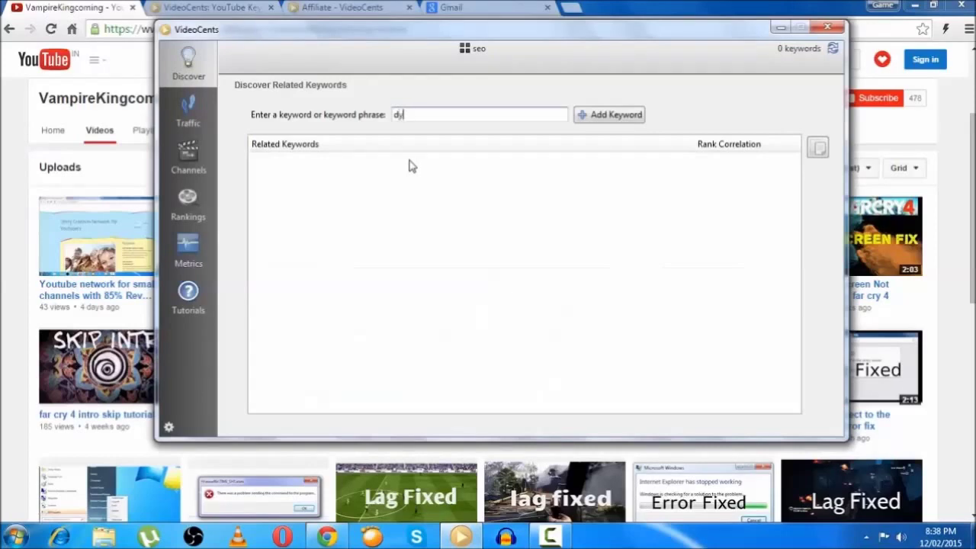
{"action": "type", "text": "ing l"}
{"action": "type", "text": "ight"}
{"action": "left_click", "coordinate": [632, 117]}
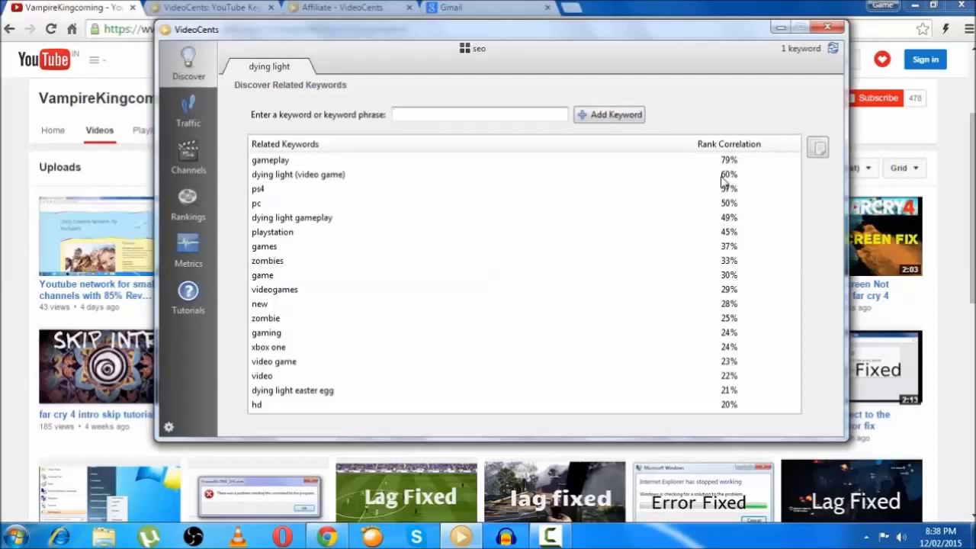
{"action": "scroll", "coordinate": [663, 267], "scroll_direction": "down", "scroll_amount": 1}
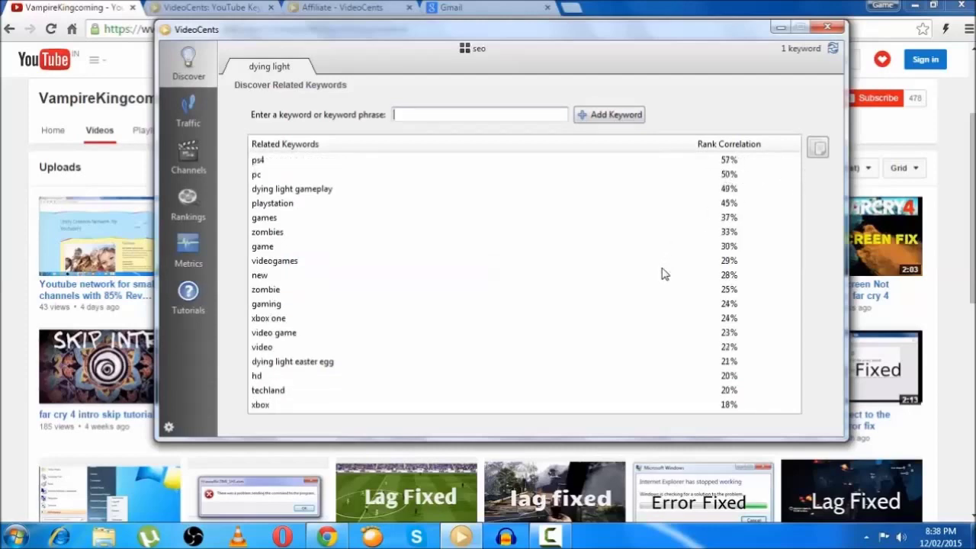
{"action": "scroll", "coordinate": [579, 335], "scroll_direction": "down", "scroll_amount": 2}
{"action": "scroll", "coordinate": [552, 354], "scroll_direction": "up", "scroll_amount": 3}
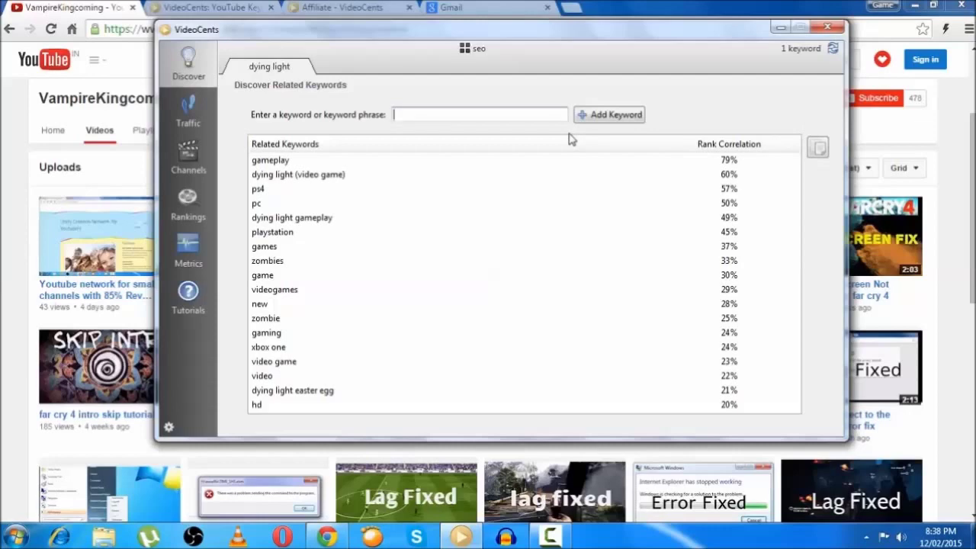
{"action": "type", "text": "dyi"}
{"action": "type", "text": "ng light"}
{"action": "type", "text": " lag"}
- Add 'dying light lag' as a keyword and compare its related keywords with dying light's
{"action": "left_click", "coordinate": [595, 118]}
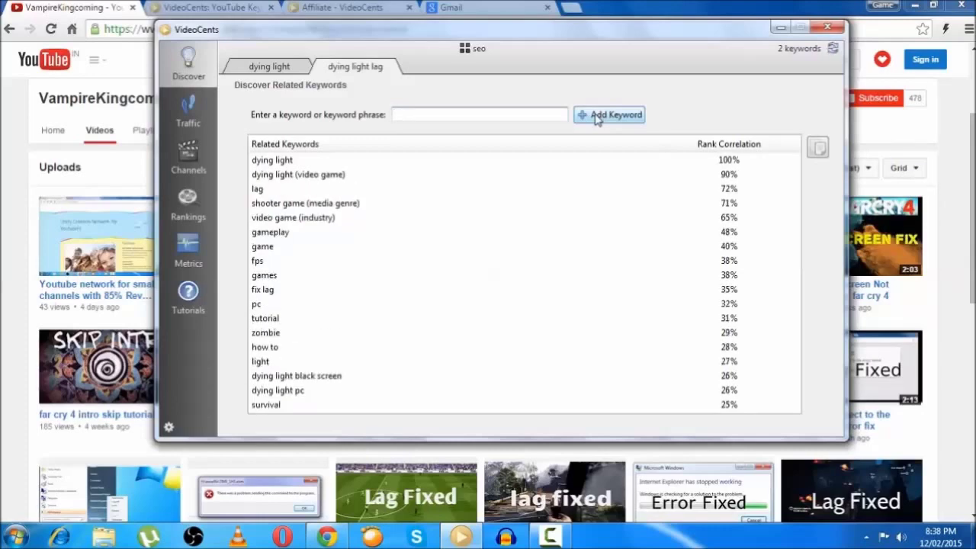
{"action": "left_click", "coordinate": [284, 69]}
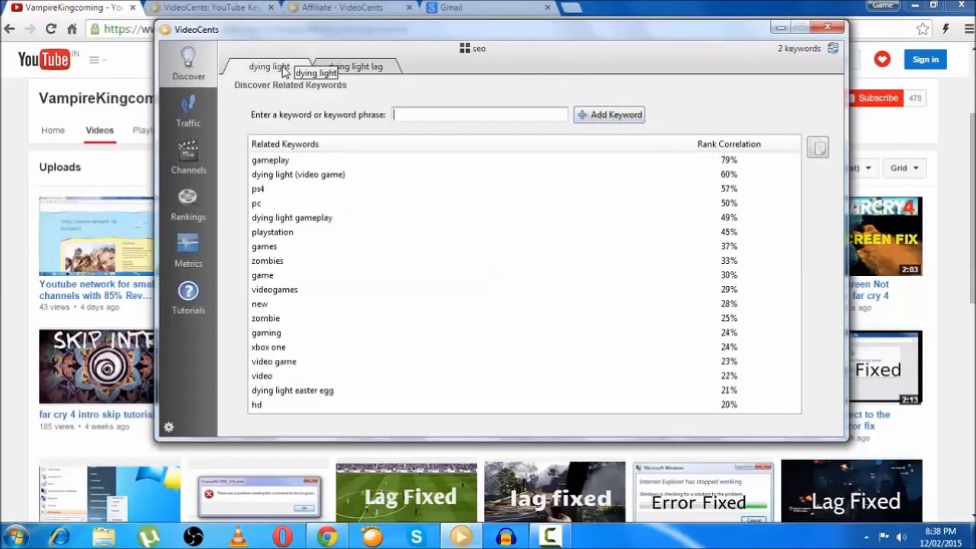
{"action": "left_click", "coordinate": [347, 70]}
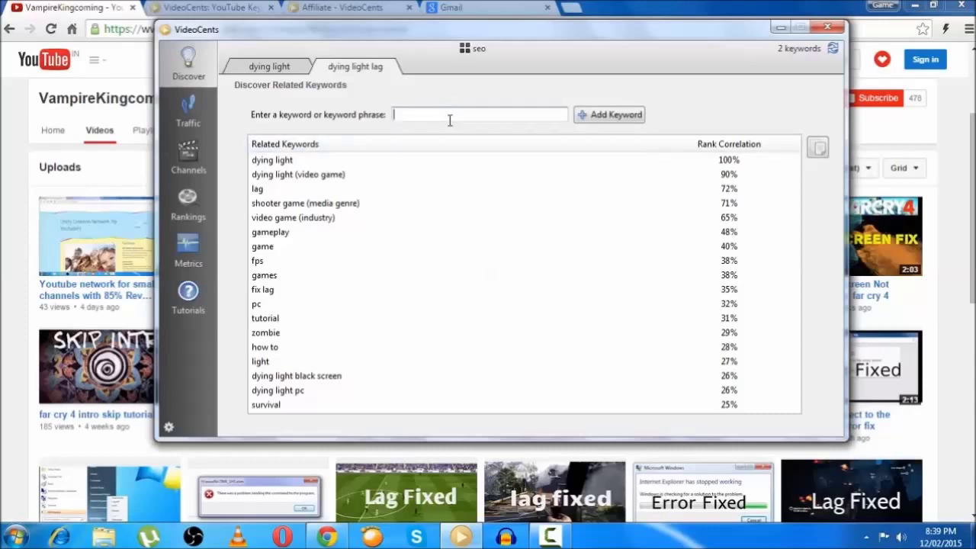
- Add 'dying light lag fix' as a third keyword, correcting the typo first
{"action": "type", "text": "dying l"}
{"action": "type", "text": "ig"}
{"action": "type", "text": "ht lag"}
{"action": "type", "text": " fixe"}
{"action": "key", "text": "BackSpace"}
{"action": "left_click", "coordinate": [573, 120]}
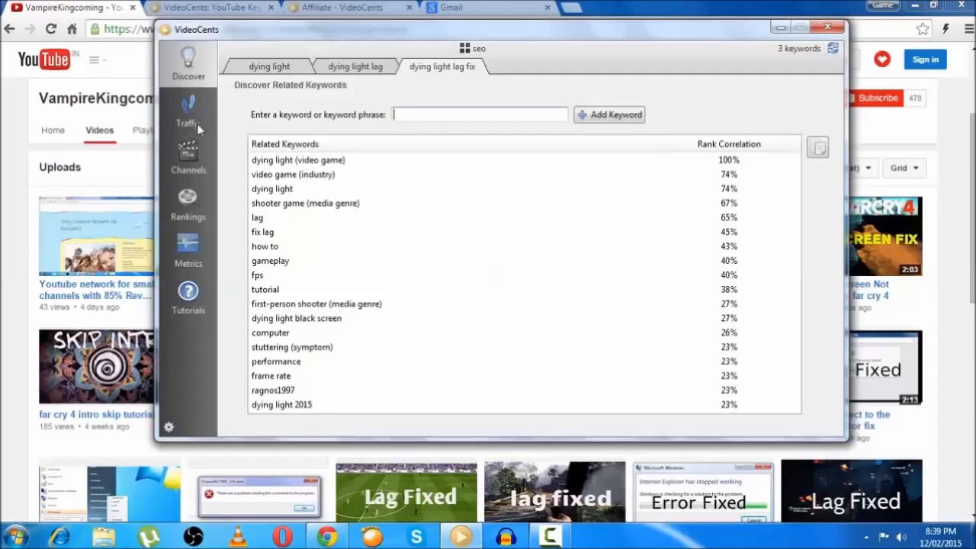
- Compare search traffic for all three keywords, then list channels ranking for dying light lag fix
{"action": "left_click", "coordinate": [190, 117]}
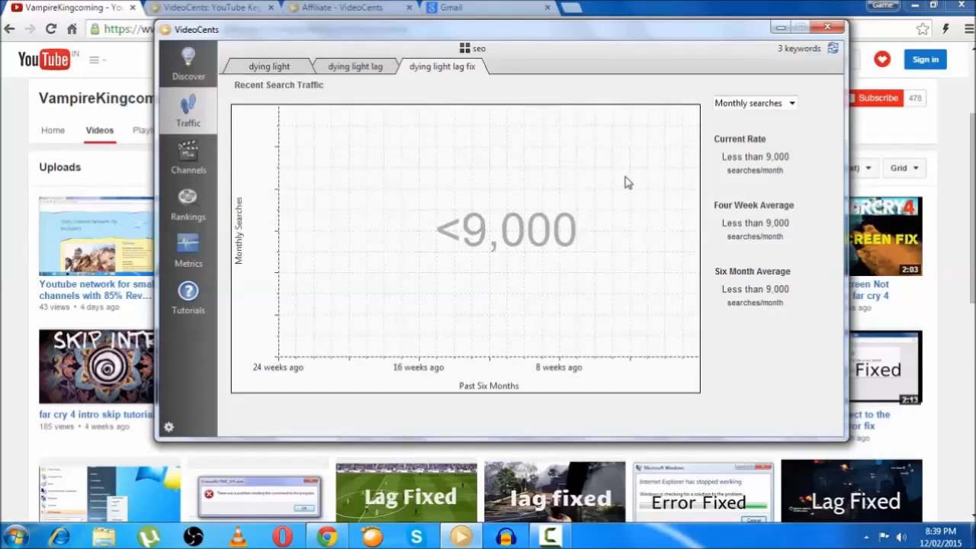
{"action": "left_click", "coordinate": [289, 69]}
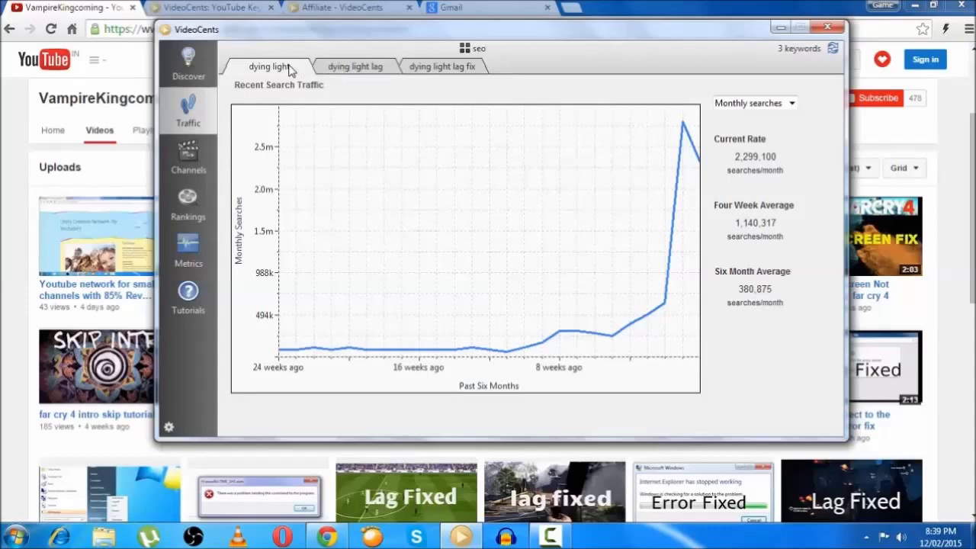
{"action": "left_click", "coordinate": [347, 70]}
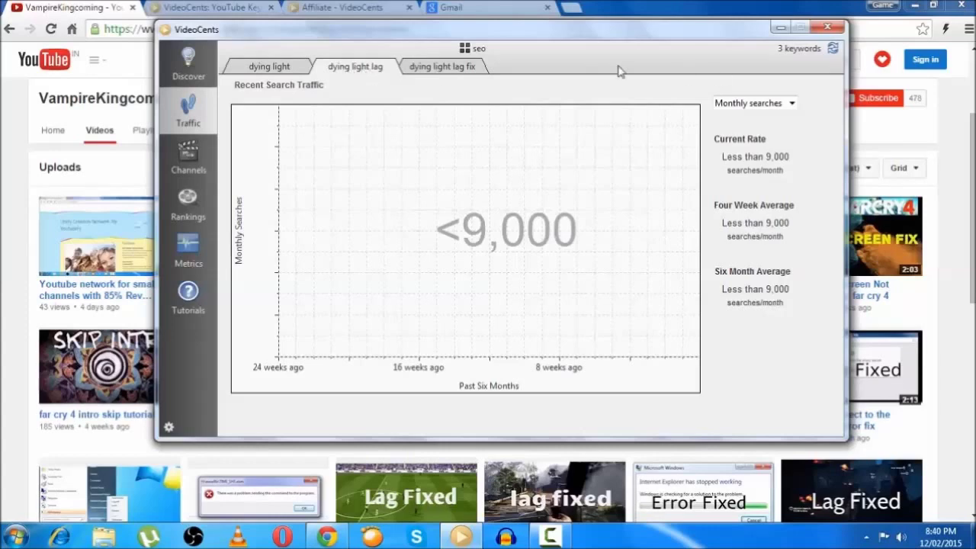
{"action": "left_click", "coordinate": [422, 71]}
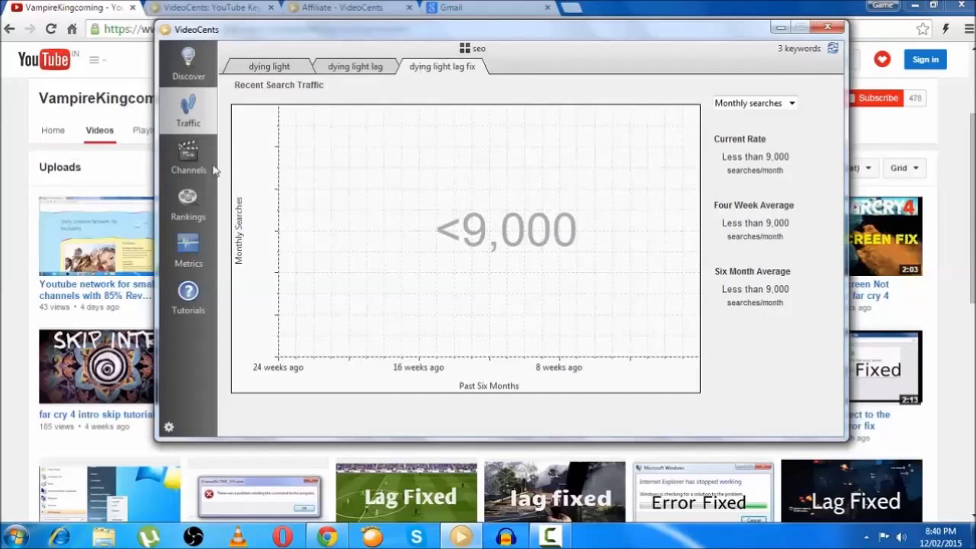
{"action": "left_click", "coordinate": [205, 167]}
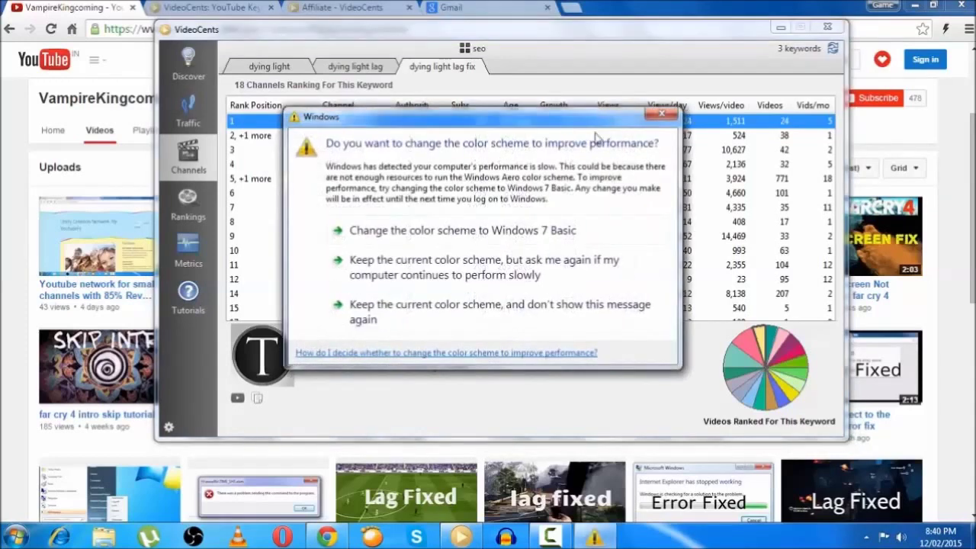
- Close the Windows colour-scheme prompt covering the dying light lag fix channel rankings
{"action": "left_click", "coordinate": [660, 116]}
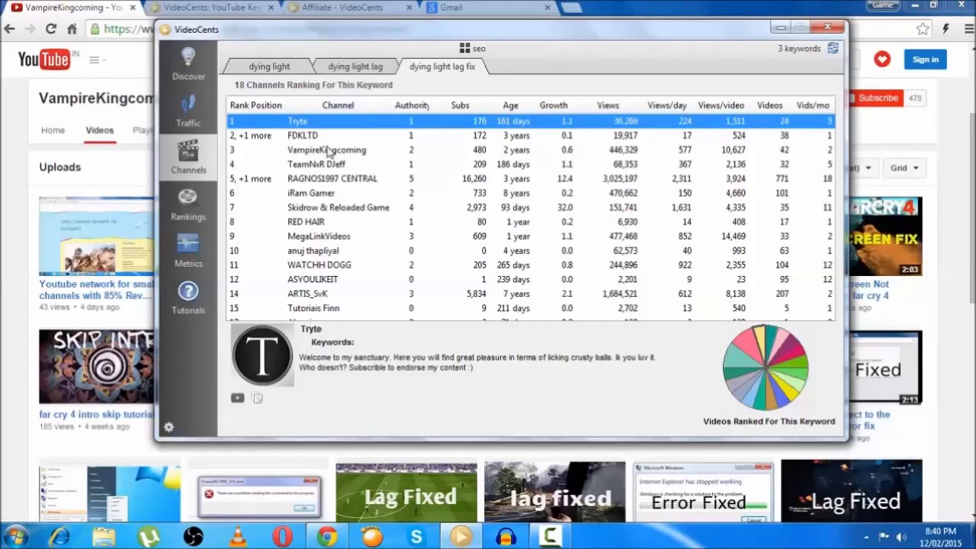
{"action": "left_click", "coordinate": [194, 210]}
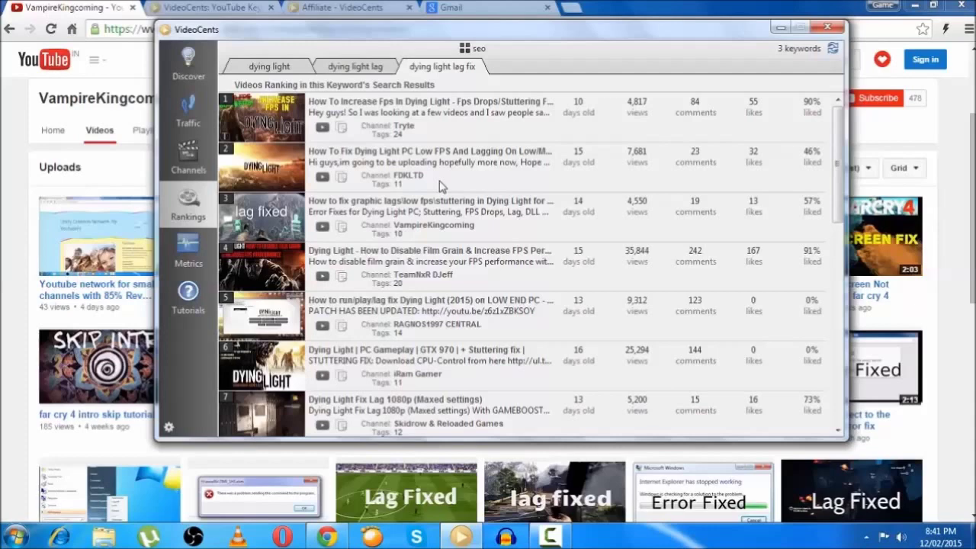
- Paste the second-ranked video's tags into Notepad, then close it without saving
{"action": "left_click", "coordinate": [343, 178]}
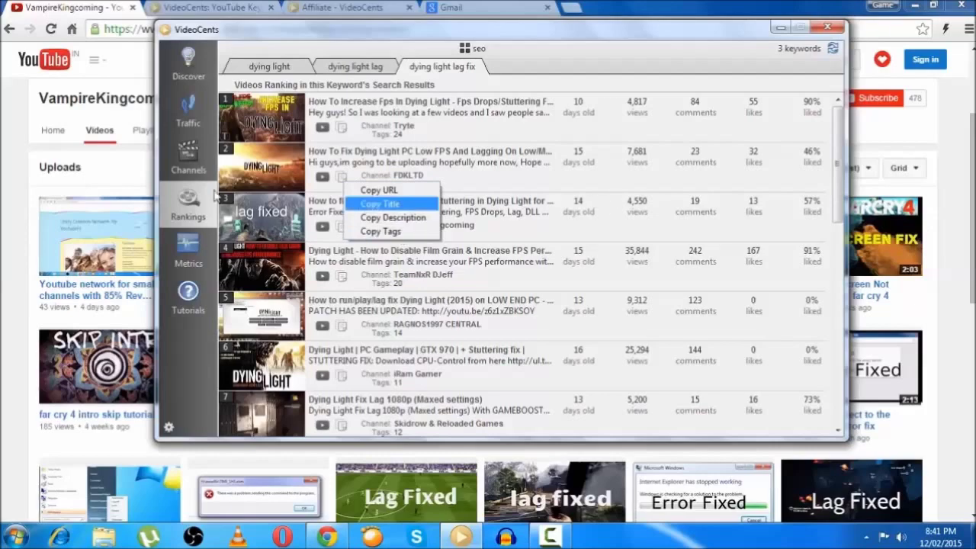
{"action": "left_click", "coordinate": [385, 205]}
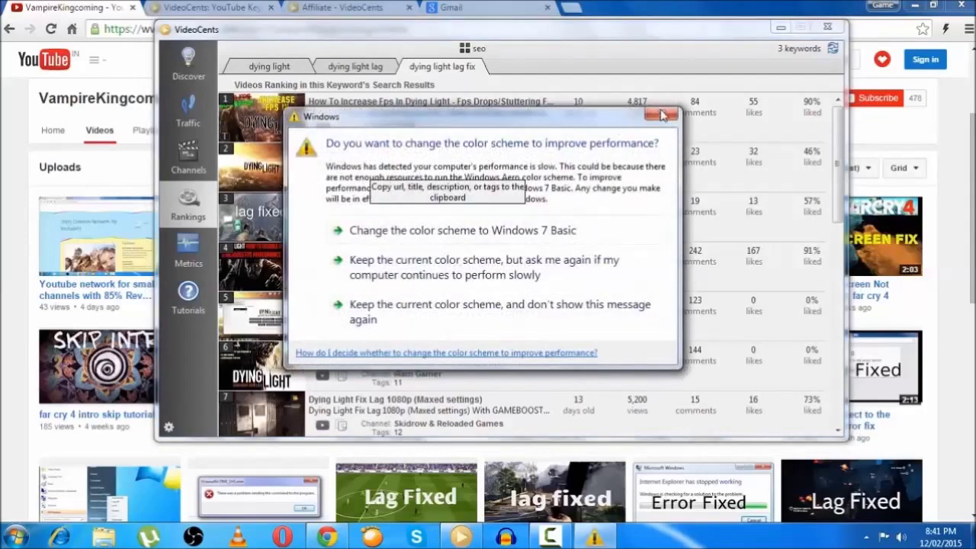
{"action": "mouse_move", "coordinate": [381, 184]}
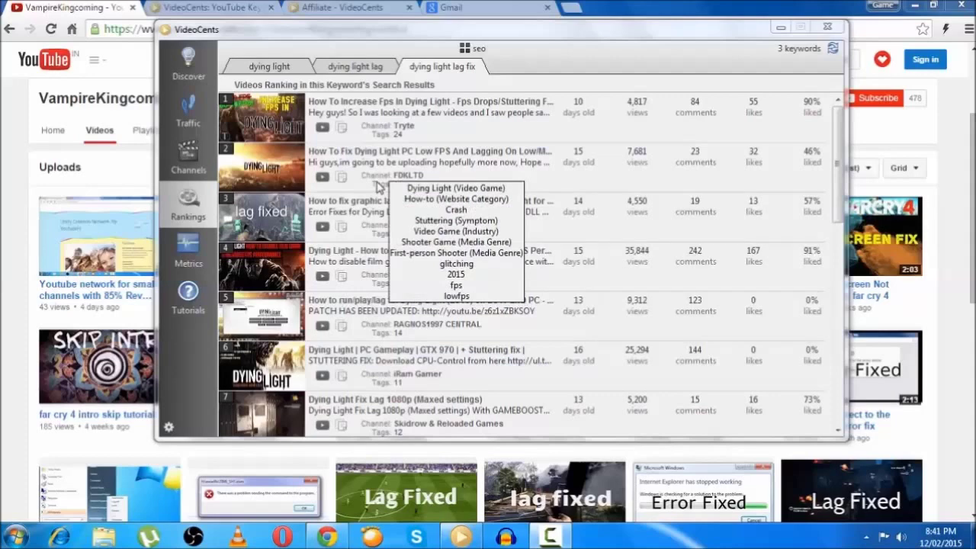
{"action": "left_click", "coordinate": [342, 179]}
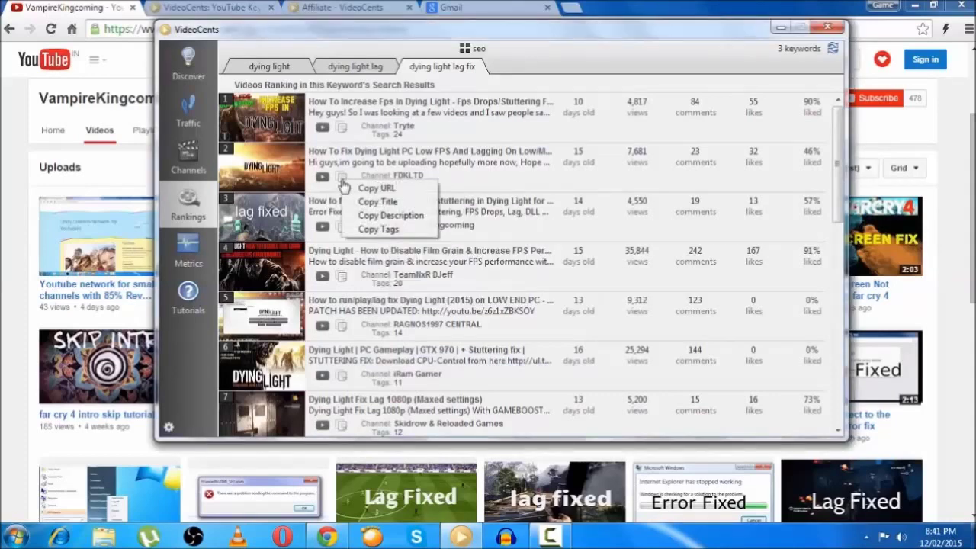
{"action": "left_click", "coordinate": [374, 229]}
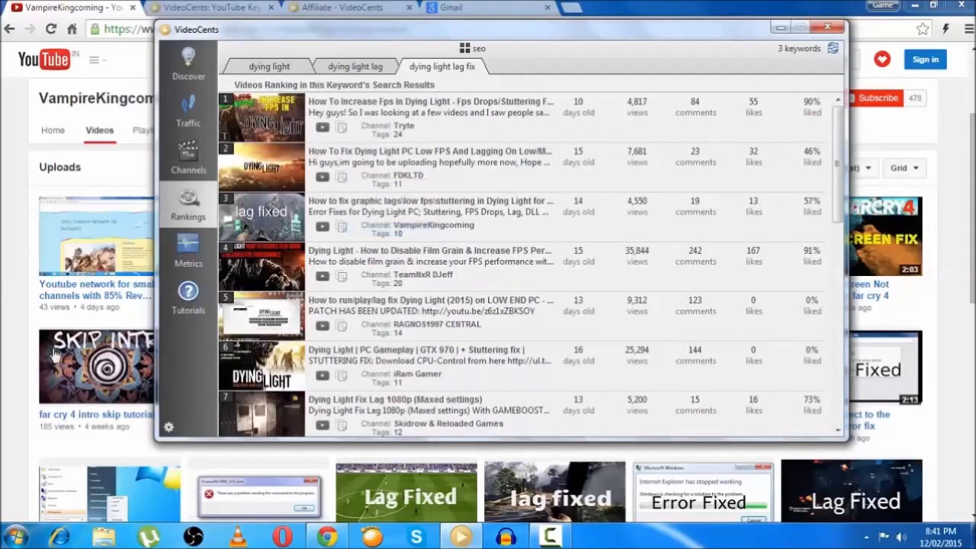
{"action": "left_click", "coordinate": [15, 538]}
{"action": "left_click", "coordinate": [77, 137]}
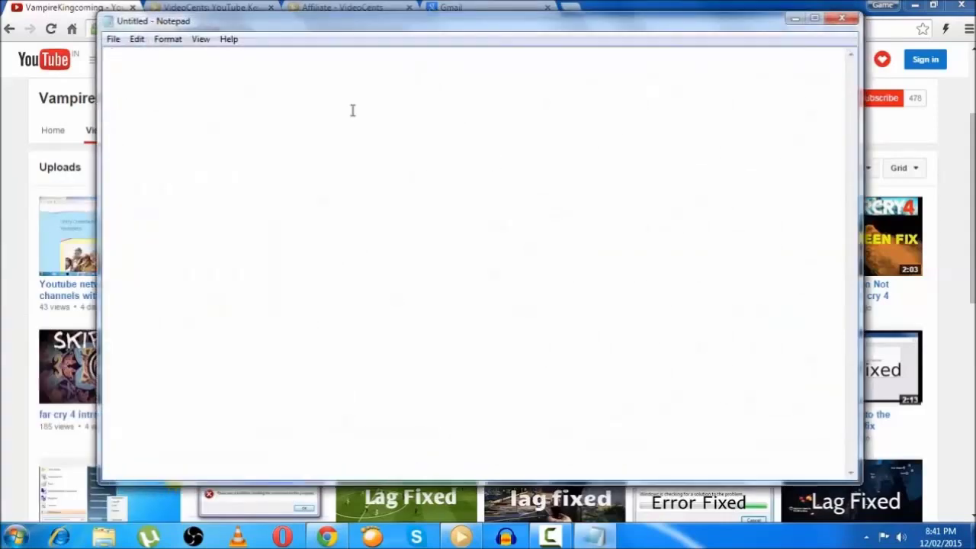
{"action": "right_click", "coordinate": [352, 111]}
{"action": "left_click", "coordinate": [391, 173]}
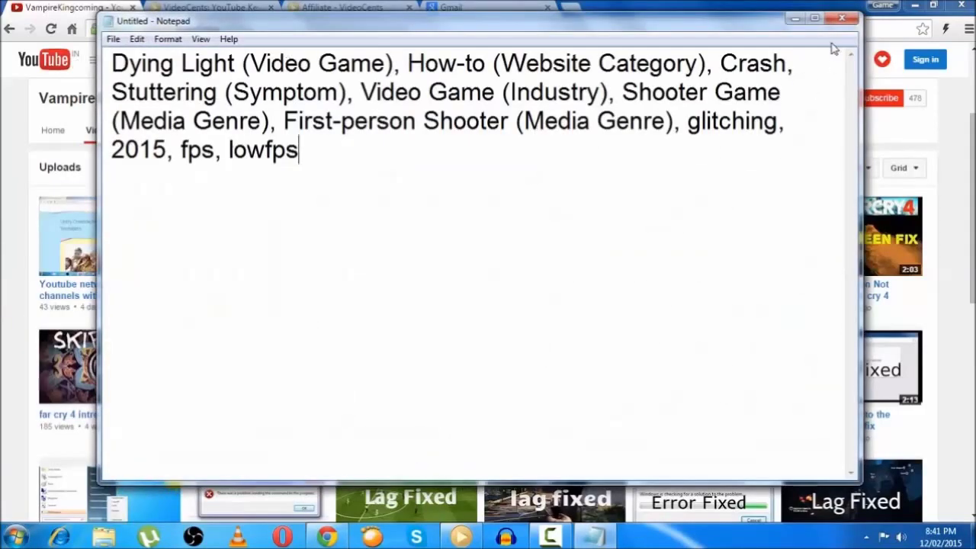
{"action": "left_click", "coordinate": [842, 19]}
{"action": "left_click", "coordinate": [518, 268]}
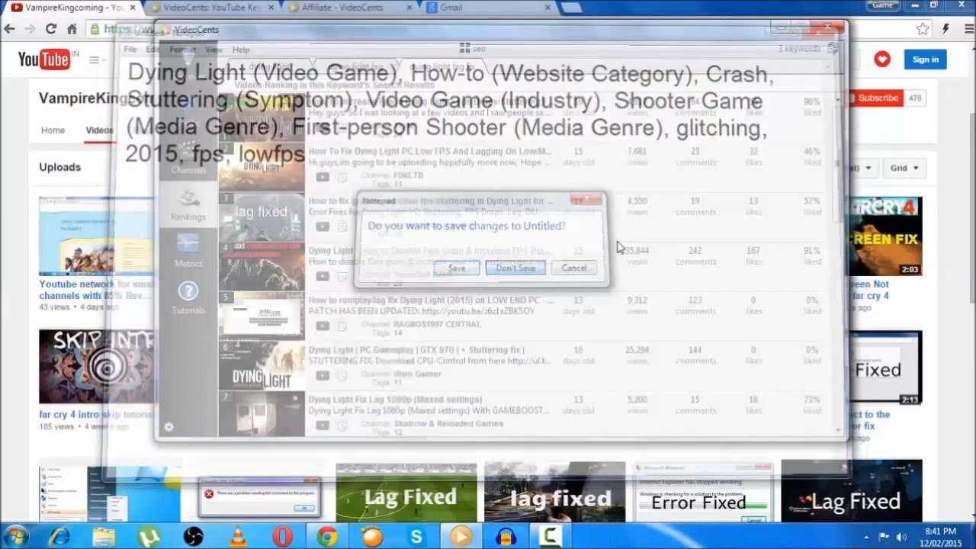
- Paste the third-ranked video's tags into Notepad and discard them without saving
{"action": "left_click", "coordinate": [342, 228]}
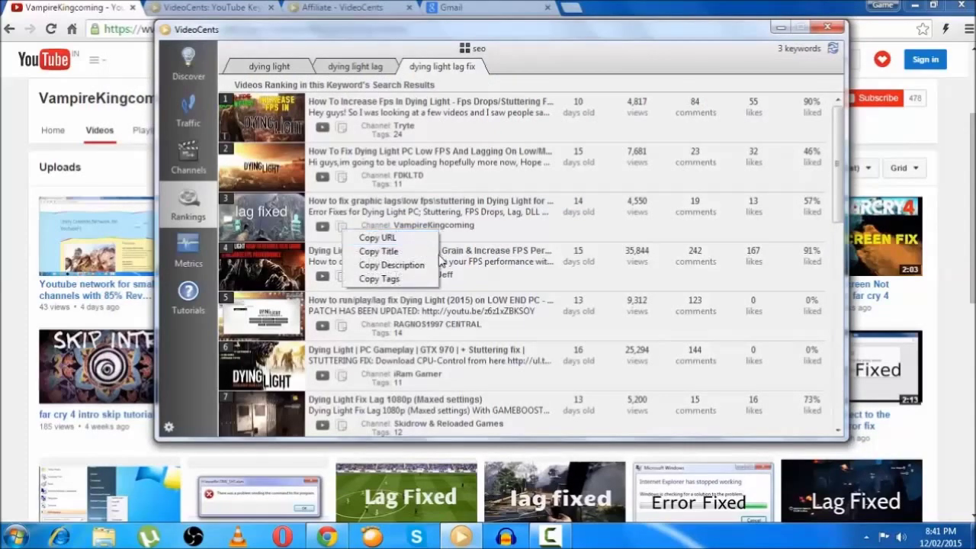
{"action": "left_click", "coordinate": [402, 279]}
{"action": "right_click", "coordinate": [367, 192]}
{"action": "left_click", "coordinate": [399, 254]}
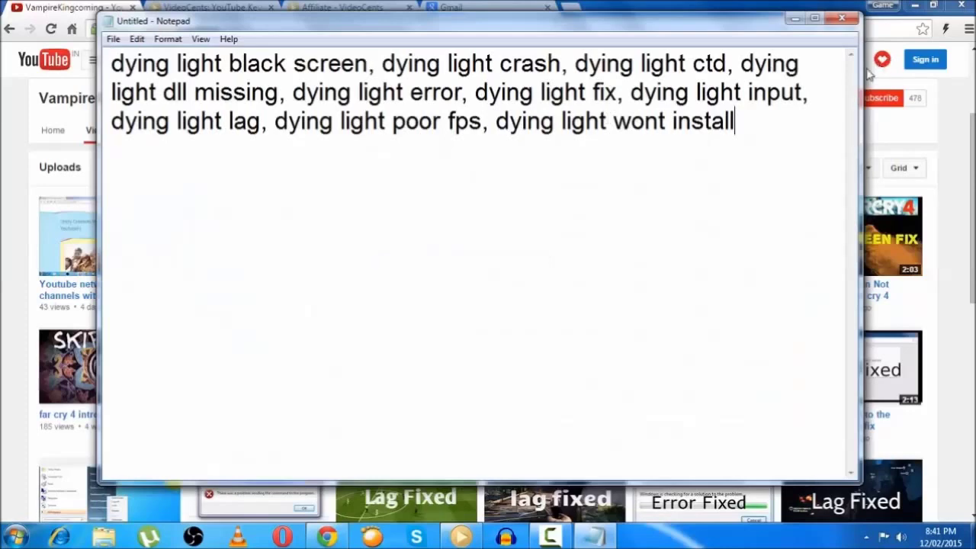
{"action": "left_click", "coordinate": [842, 17]}
{"action": "left_click", "coordinate": [510, 267]}
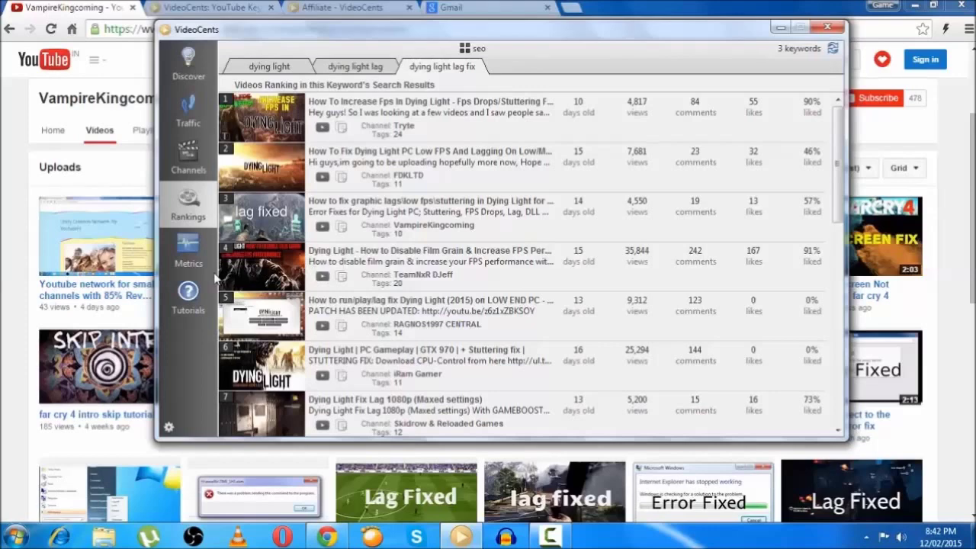
{"action": "left_click", "coordinate": [181, 76]}
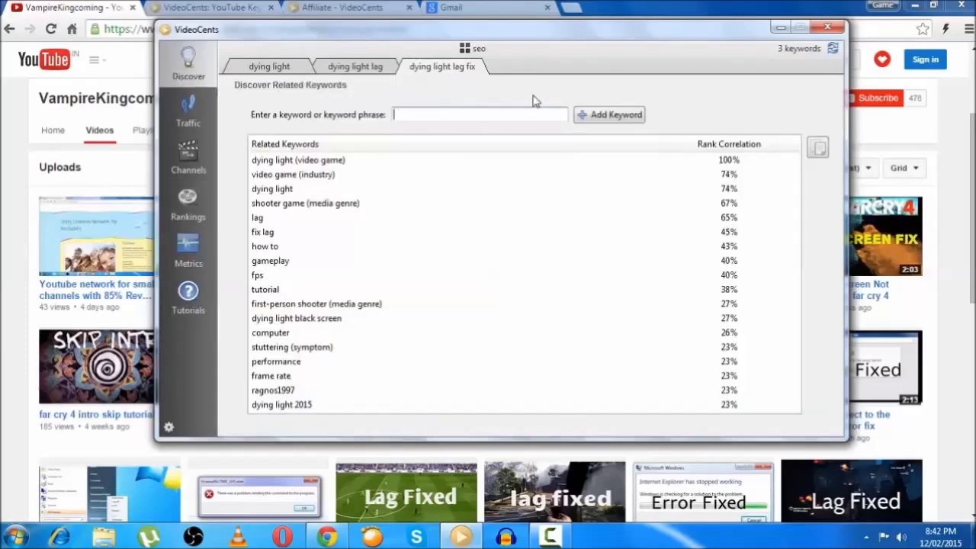
- Paste VideoCents' top 10 related keywords, dying light (video game) through tutorial, into a new Notepad page
{"action": "left_click", "coordinate": [819, 148]}
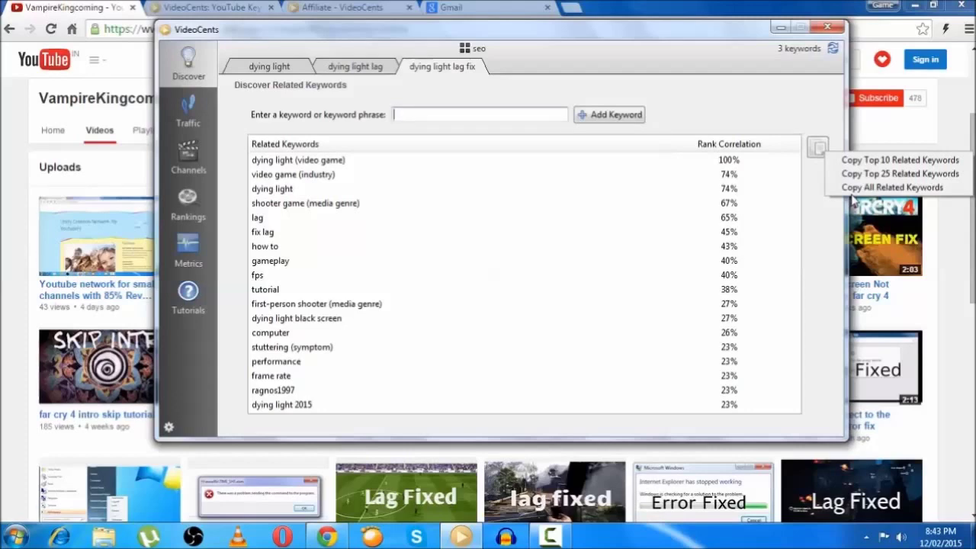
{"action": "left_click", "coordinate": [858, 164]}
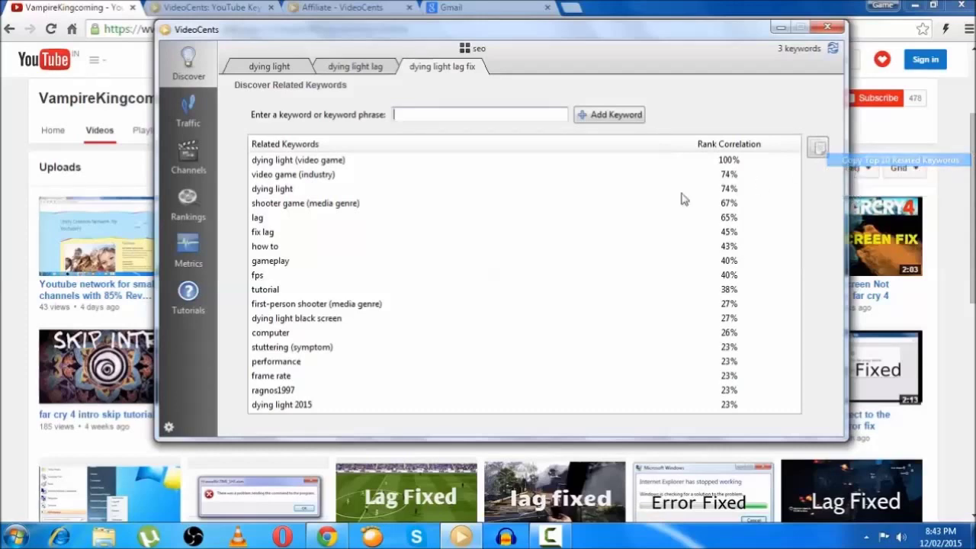
{"action": "left_click", "coordinate": [15, 537]}
{"action": "left_click", "coordinate": [63, 191]}
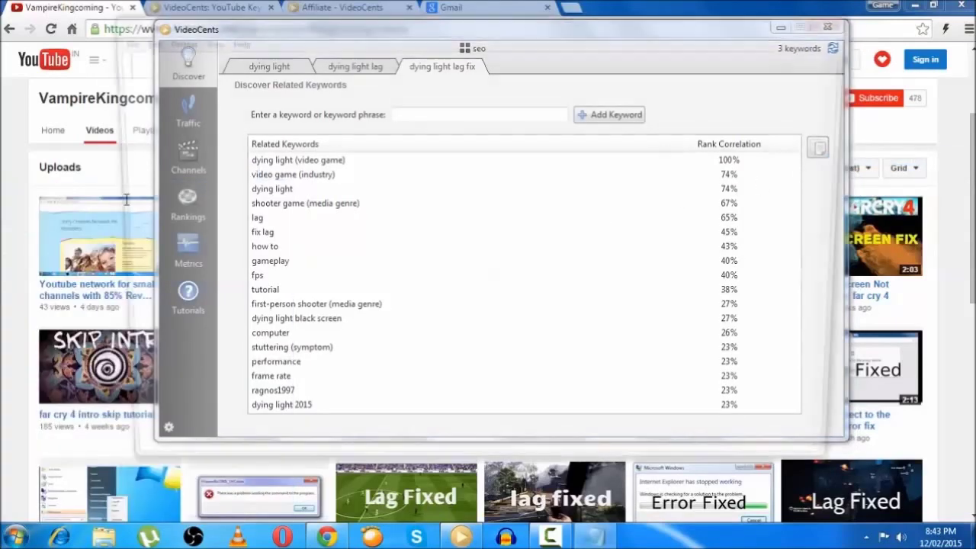
{"action": "right_click", "coordinate": [302, 154]}
{"action": "left_click", "coordinate": [336, 216]}
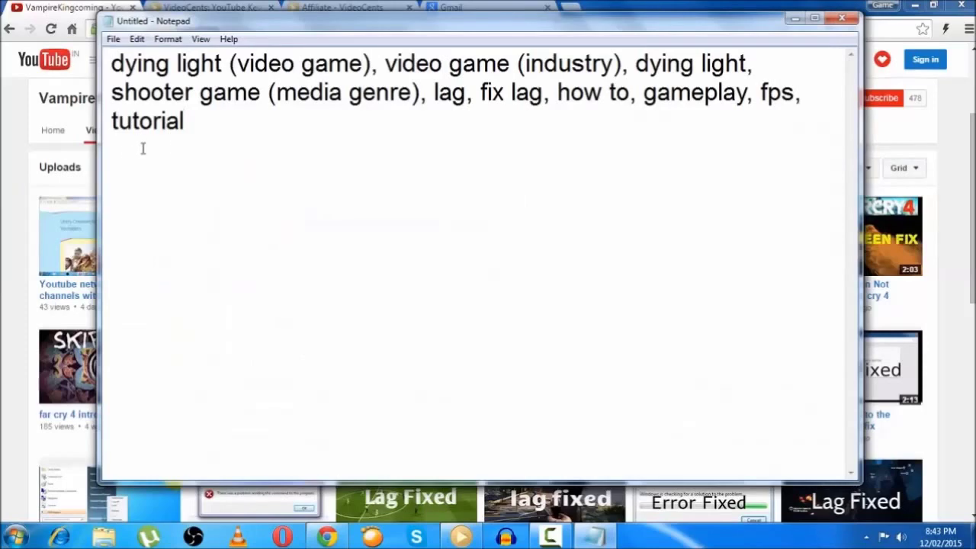
- Edit the first keyword to read 'how to play dying light (video game) without any lags'
{"action": "left_click", "coordinate": [113, 70]}
{"action": "type", "text": "how "}
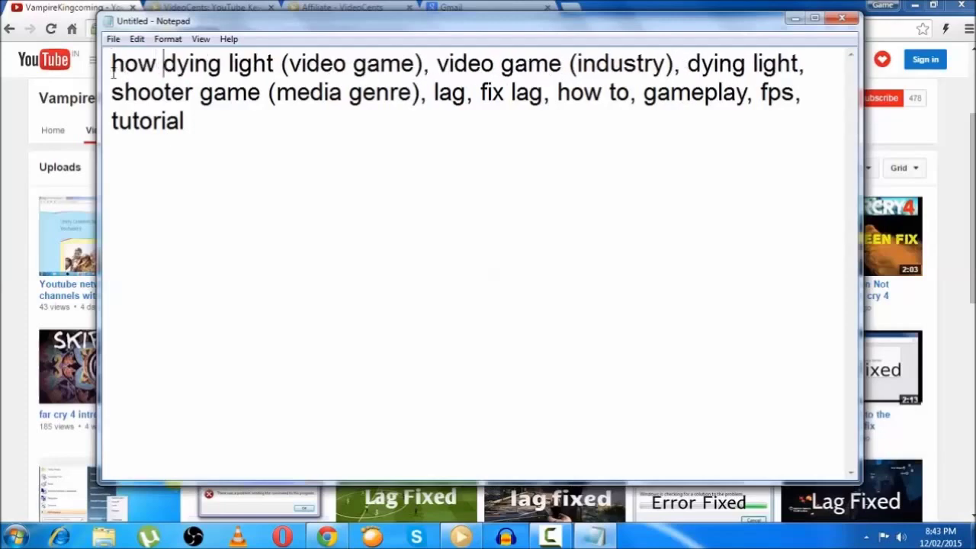
{"action": "type", "text": "to p"}
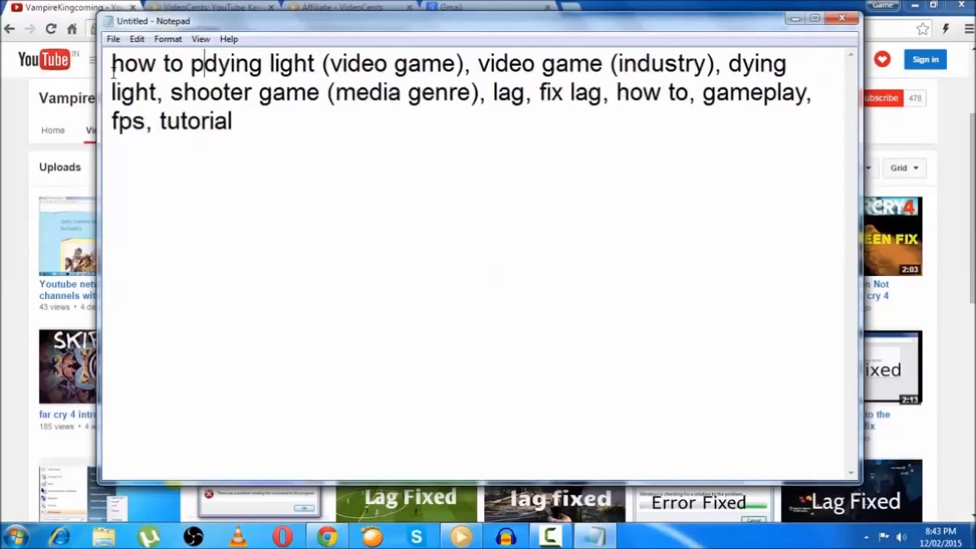
{"action": "type", "text": "lay"}
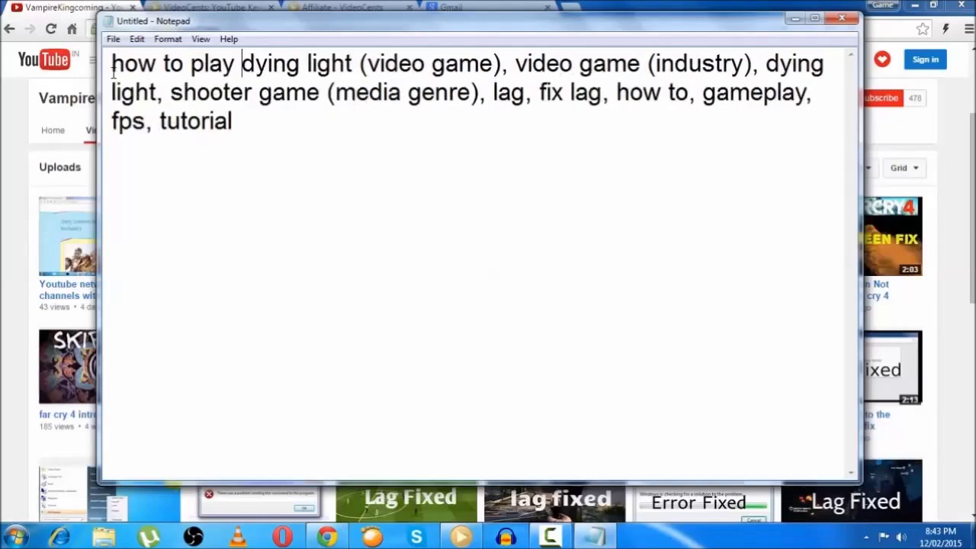
{"action": "key", "text": "Right"}
{"action": "key", "text": "Right"}
{"action": "key", "text": "Right"}
{"action": "key", "text": "Right"}
{"action": "key", "text": "Right"}
{"action": "key", "text": "Right"}
{"action": "key", "text": "Right"}
{"action": "type", "text": "w"}
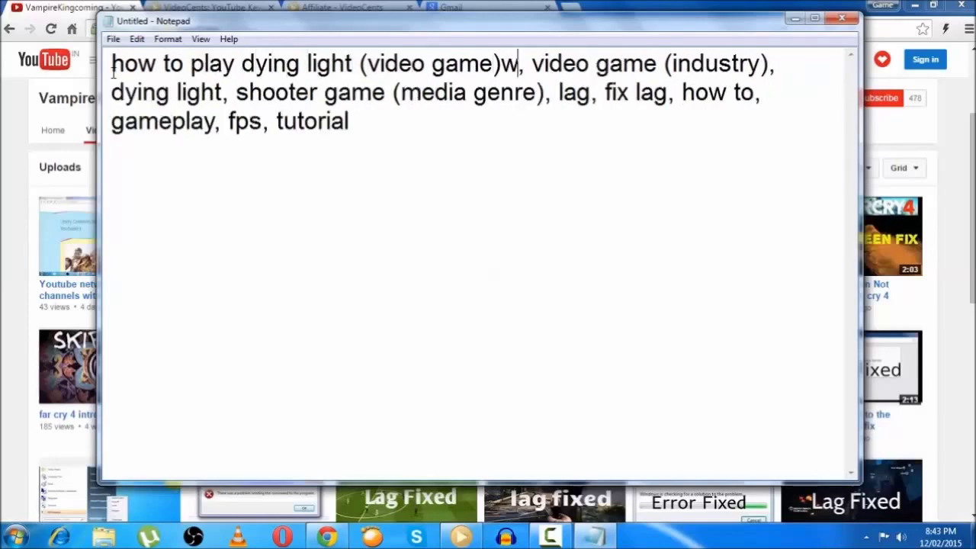
{"action": "key", "text": "BackSpace"}
{"action": "type", "text": "wi"}
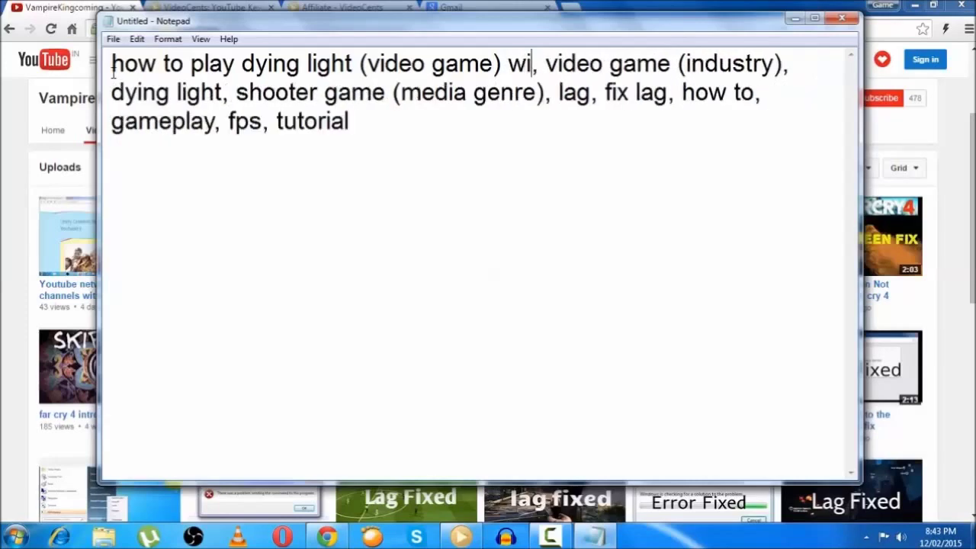
{"action": "type", "text": "thout a"}
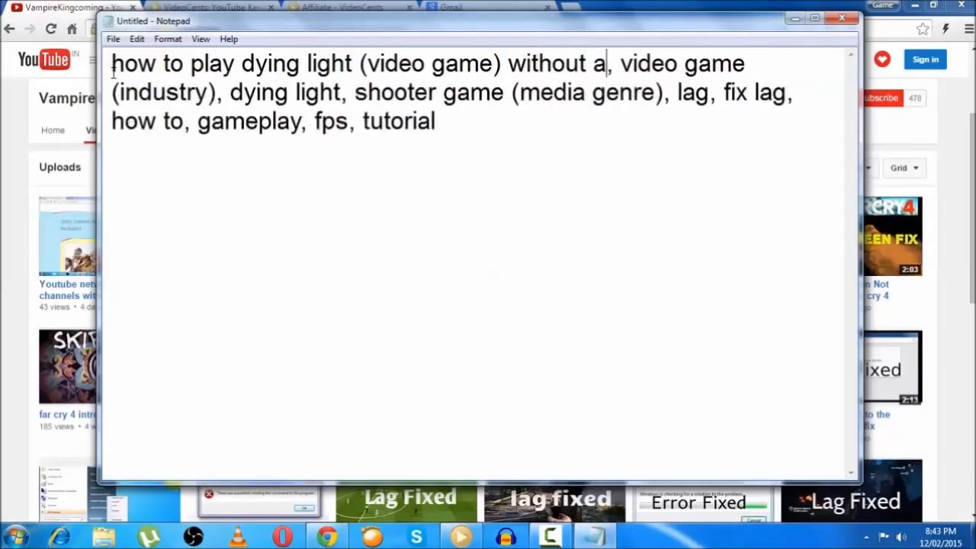
{"action": "type", "text": "ny lags"}
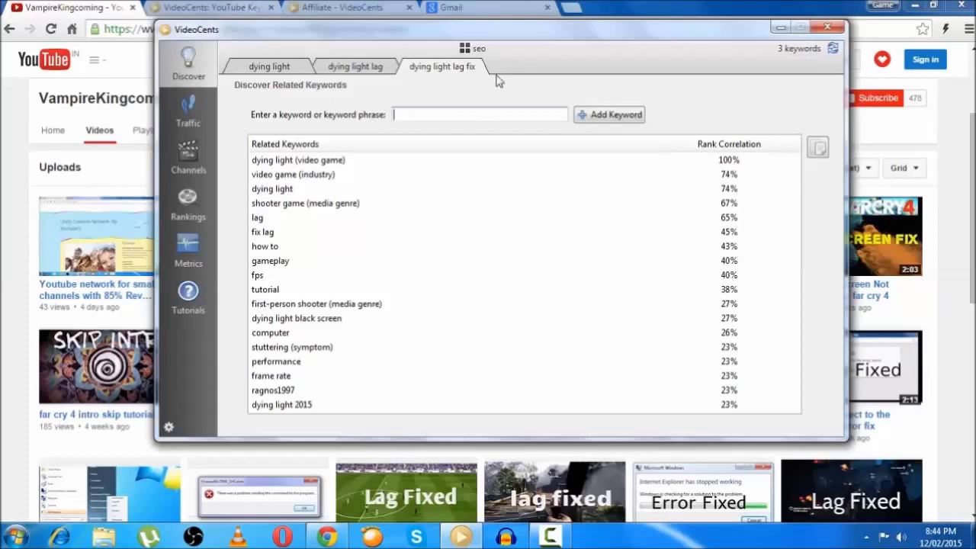
- Move the VideoCents window slightly upward on screen
{"action": "left_click_drag", "start_coordinate": [492, 41], "coordinate": [487, 25]}
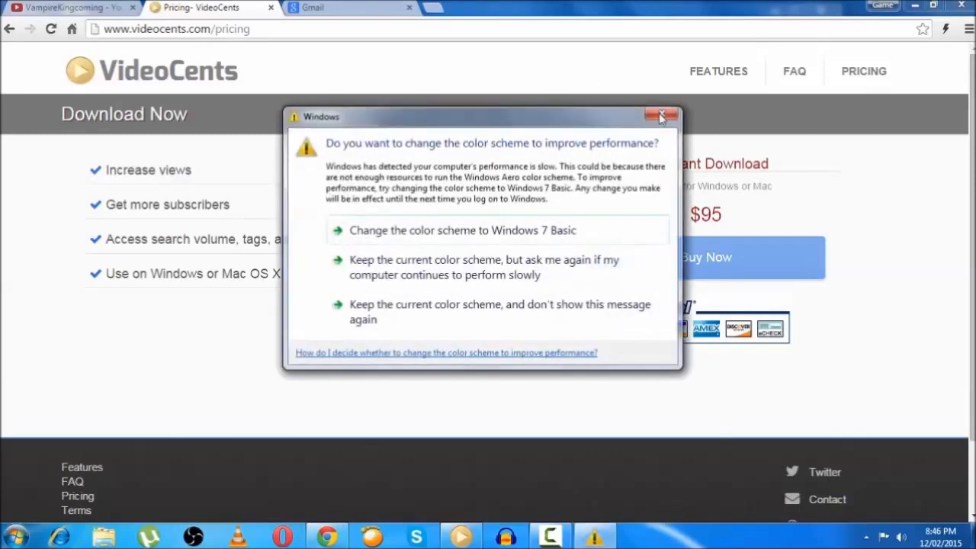
{"action": "left_click", "coordinate": [662, 115]}
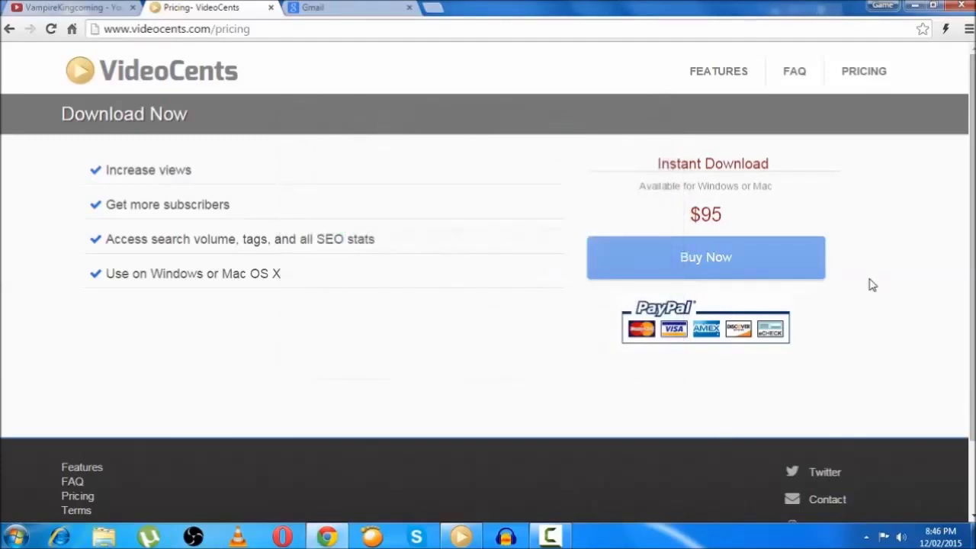